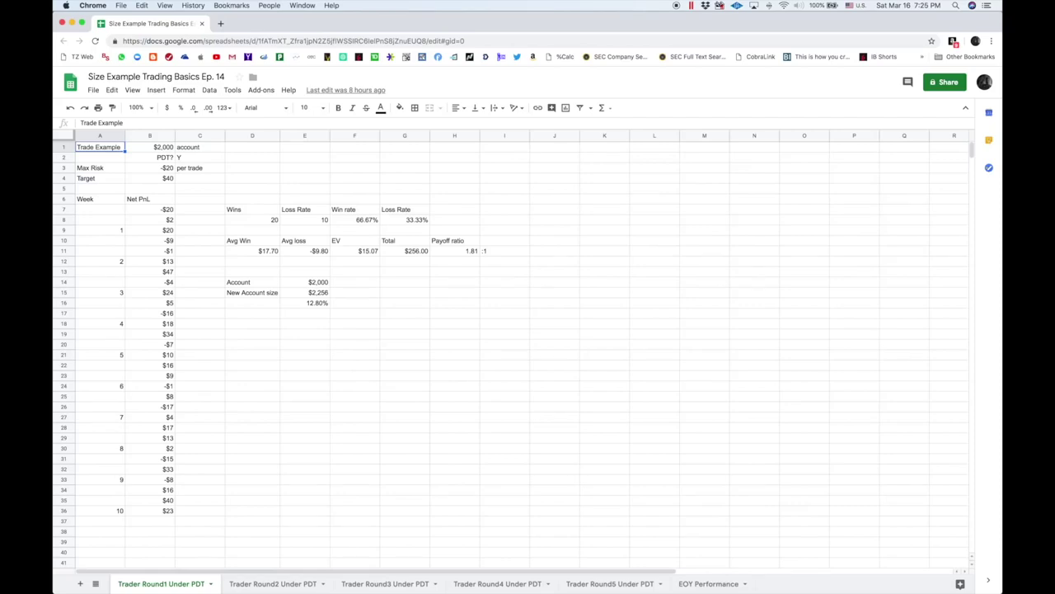
Inspect the -$20 per-trade max risk on the Trader Round1 Under PDT sheet.
left_click(170, 170)
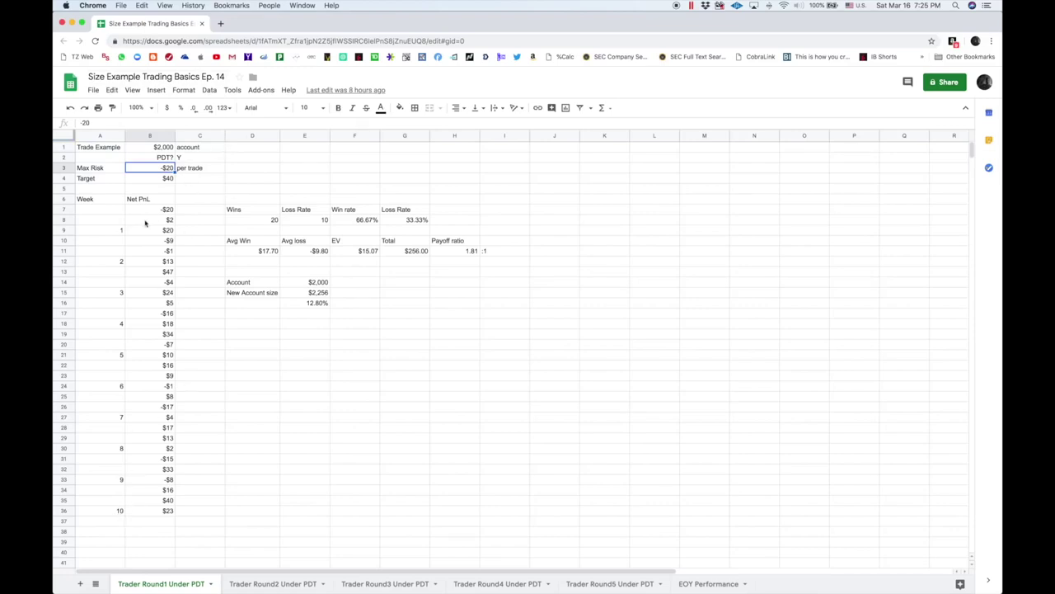
Review the Net PnL column from the first three trades to the final $23, and open a new tab.
left_click_drag(153, 213, 152, 238)
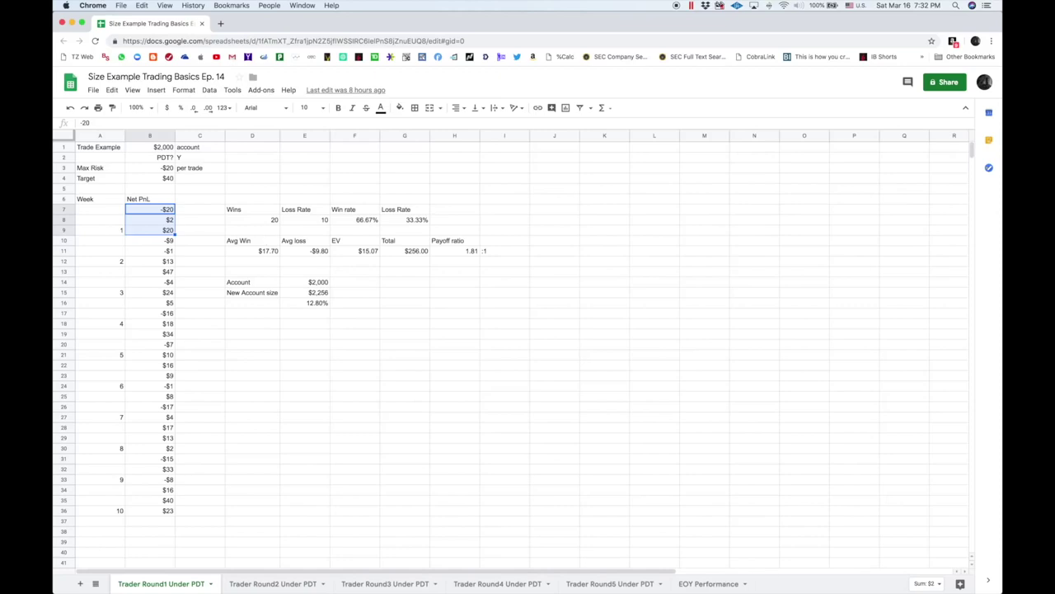
left_click(210, 282)
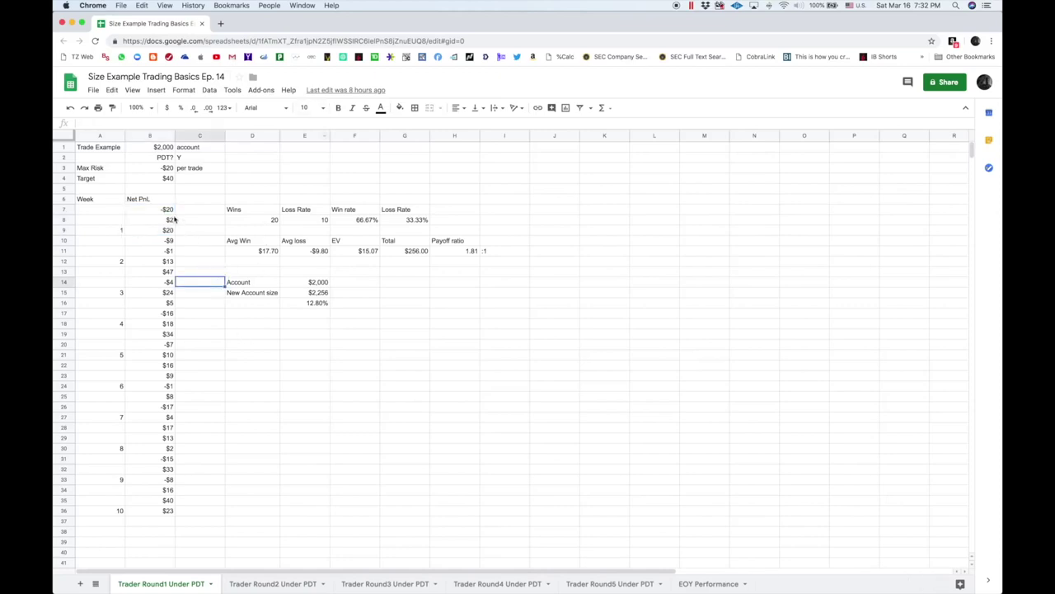
left_click(160, 513)
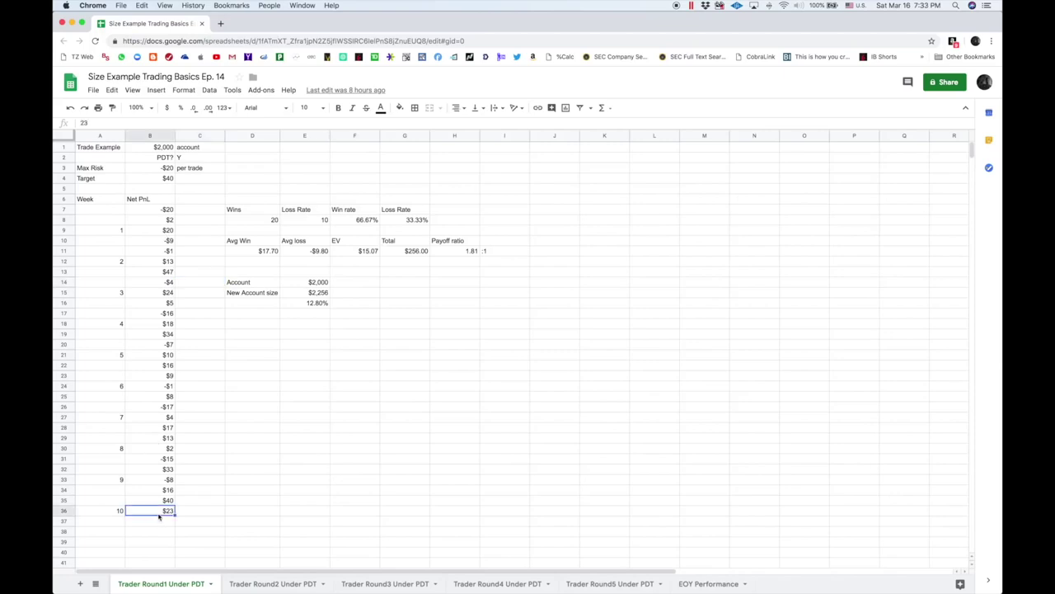
left_click(167, 216)
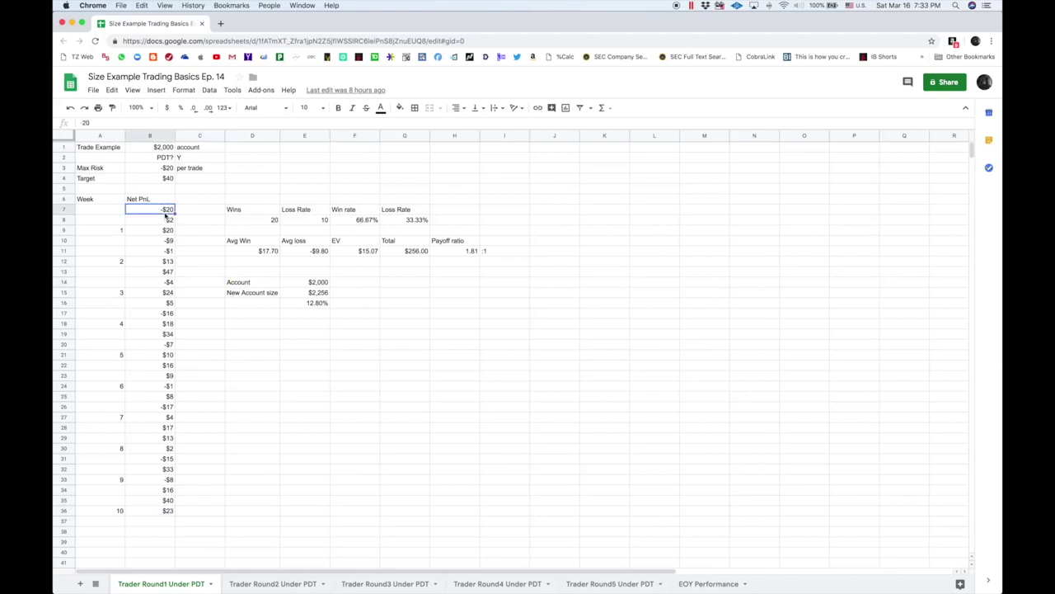
left_click(220, 23)
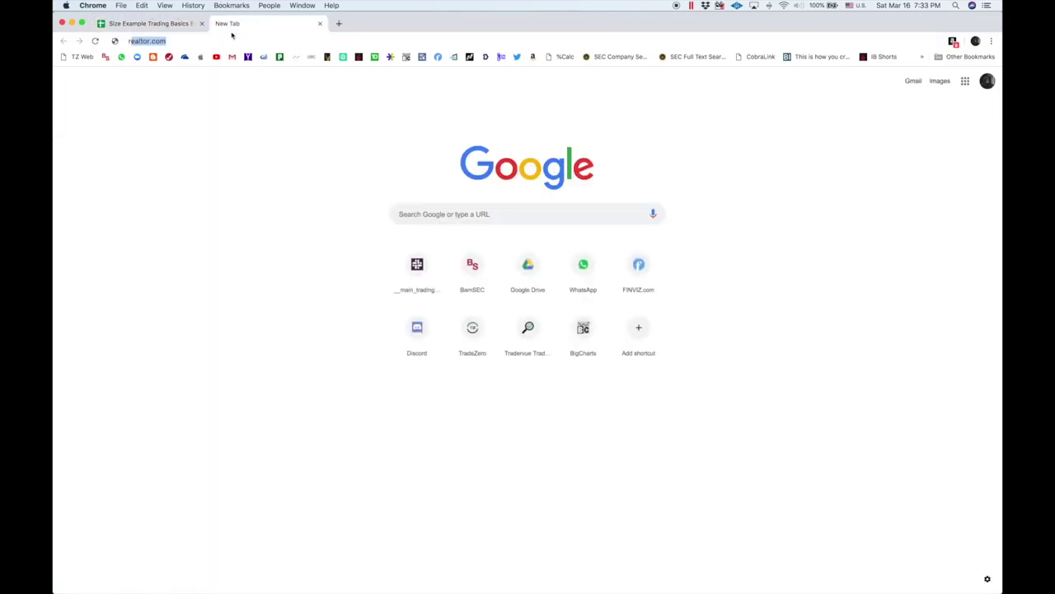
Load random.org and open its random integer generator page.
type("random")
key("BackSpace")
type("o")
key("BackSpace")
type(".")
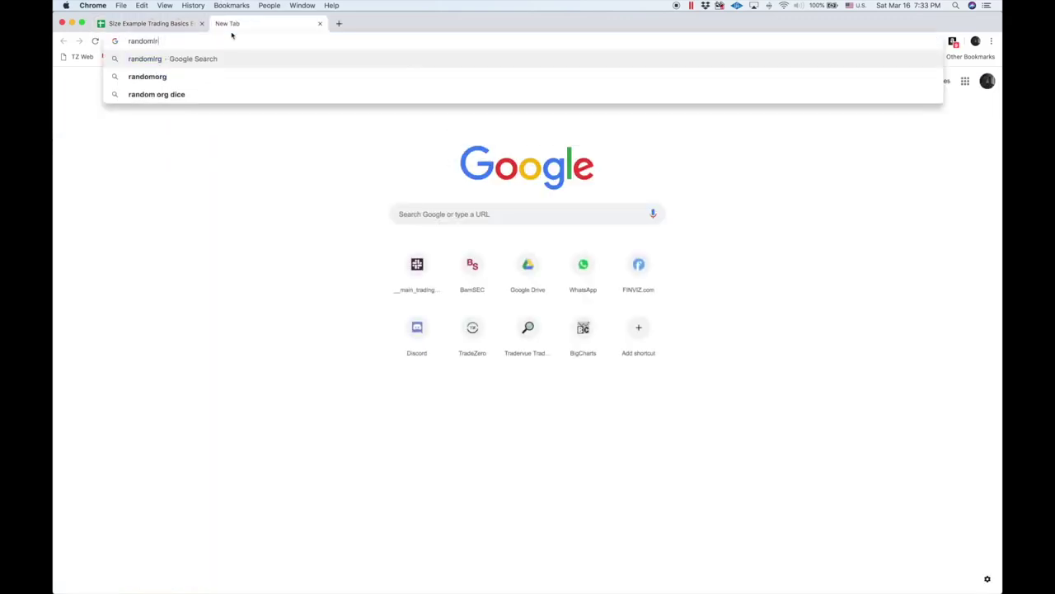
key("BackSpace")
type("org")
key("Return")
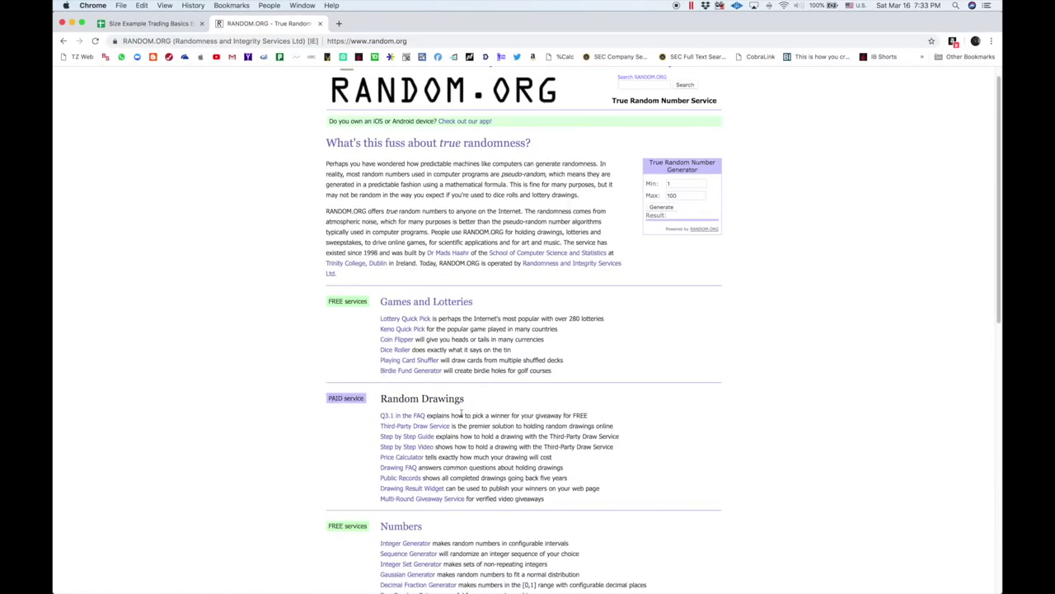
scroll(461, 413, "down", 5)
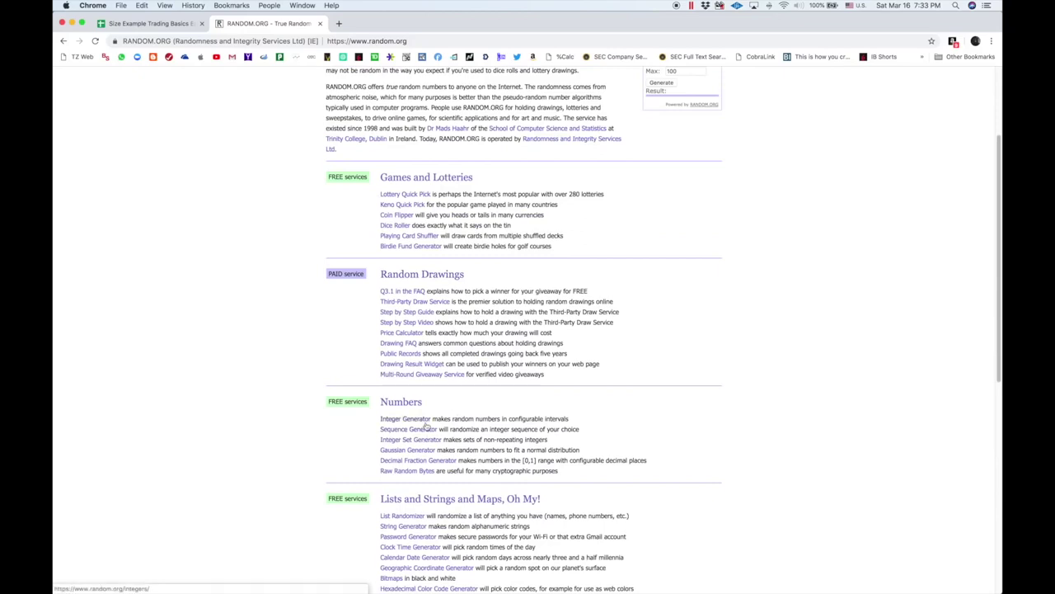
left_click(425, 423)
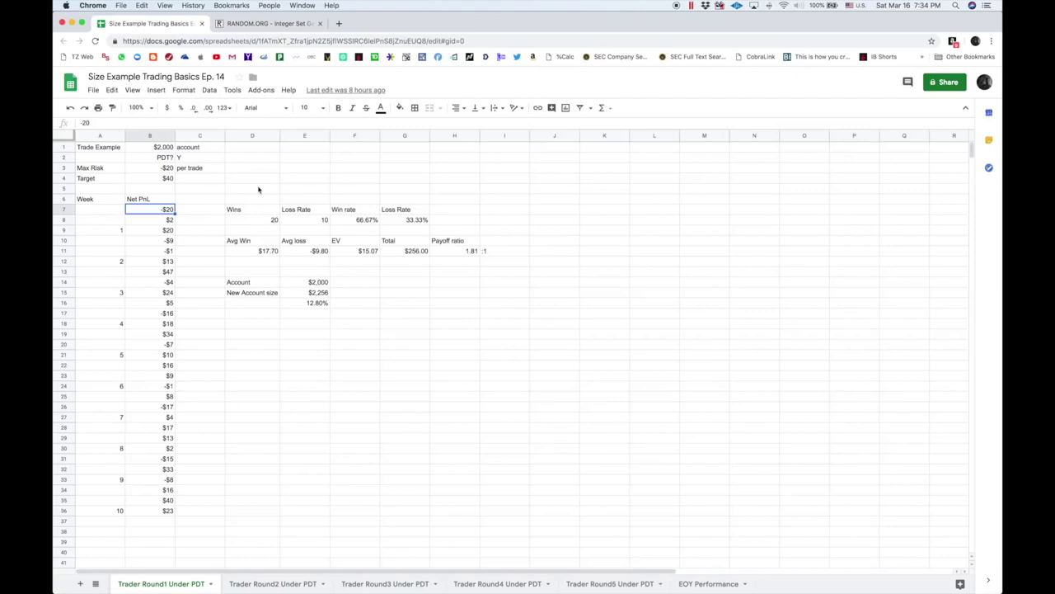
left_click(269, 230)
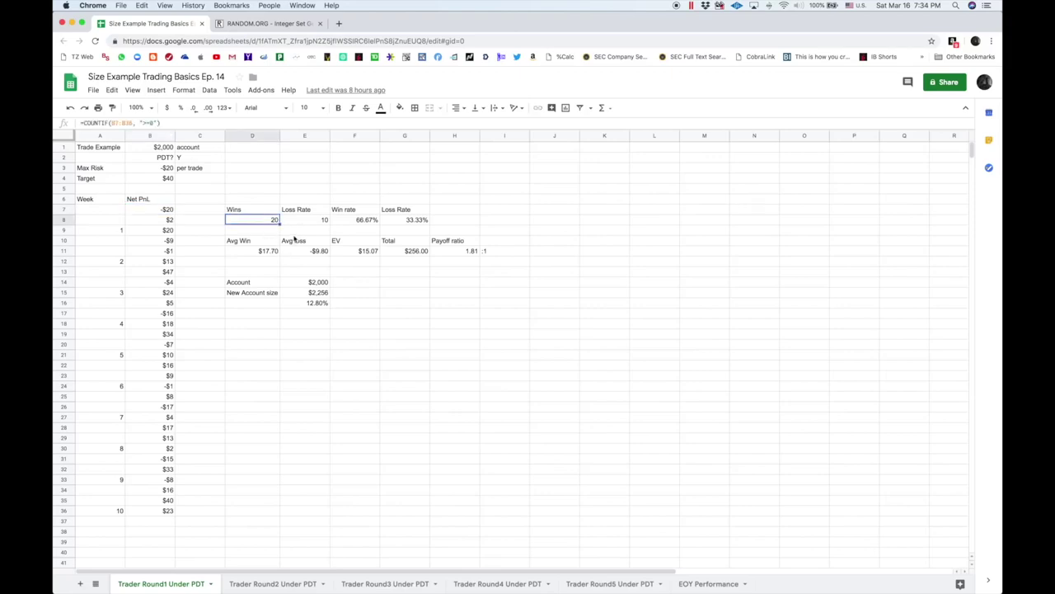
left_click(299, 231)
left_click(302, 220)
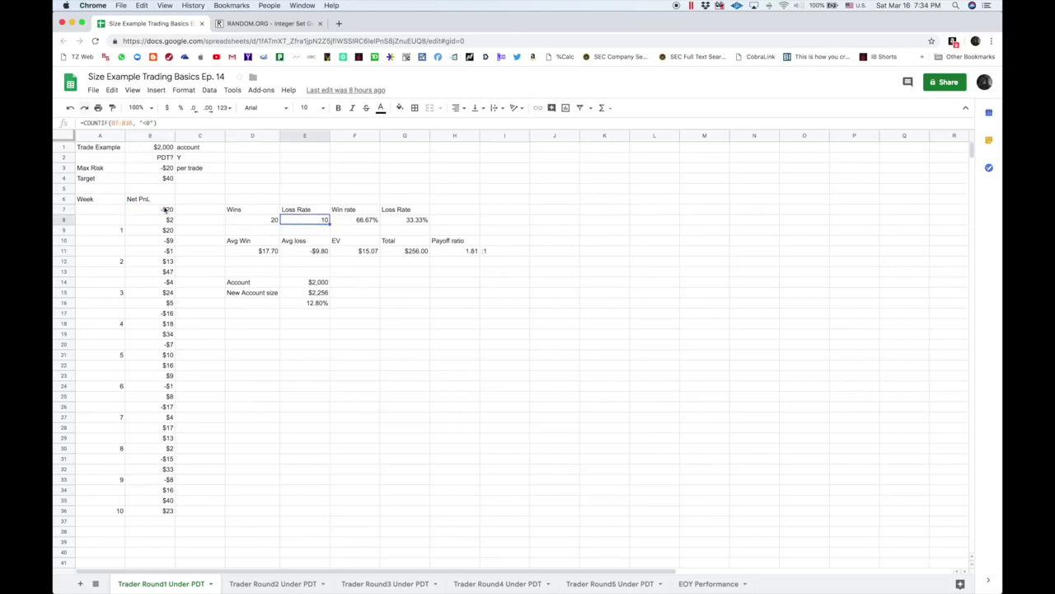
left_click(371, 218)
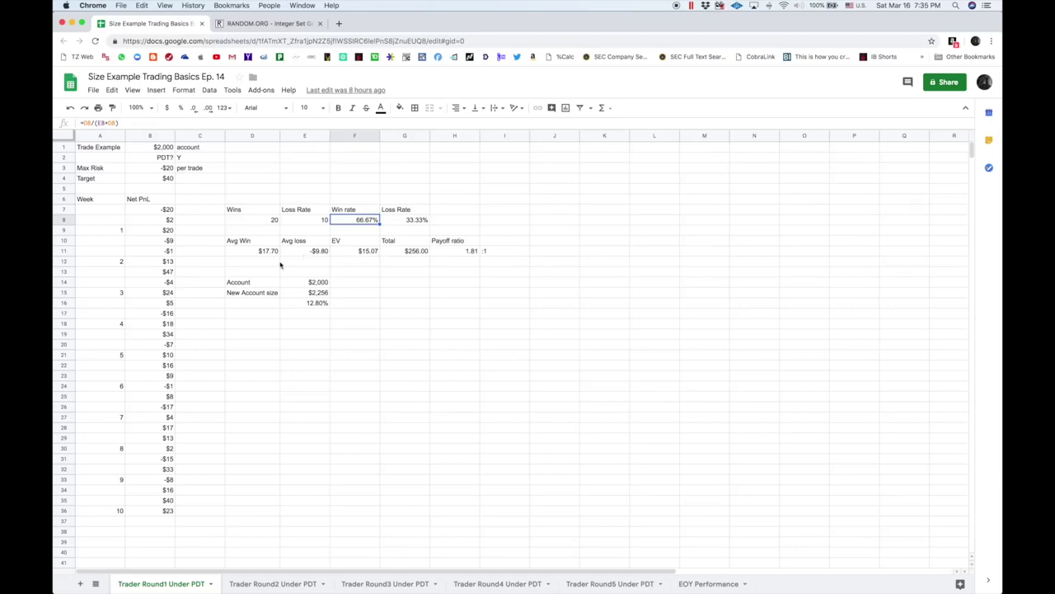
left_click(262, 253)
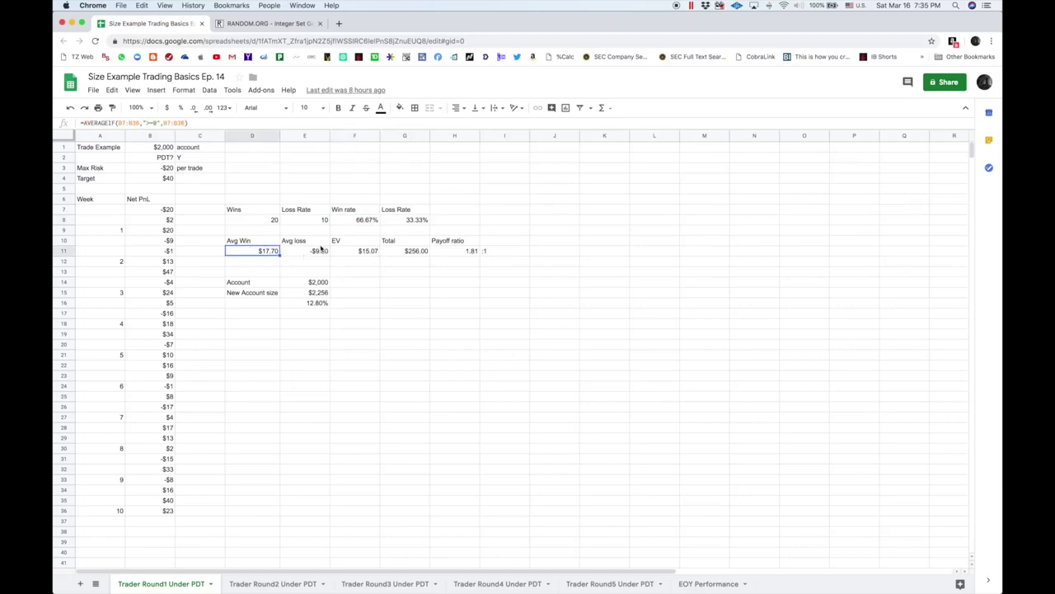